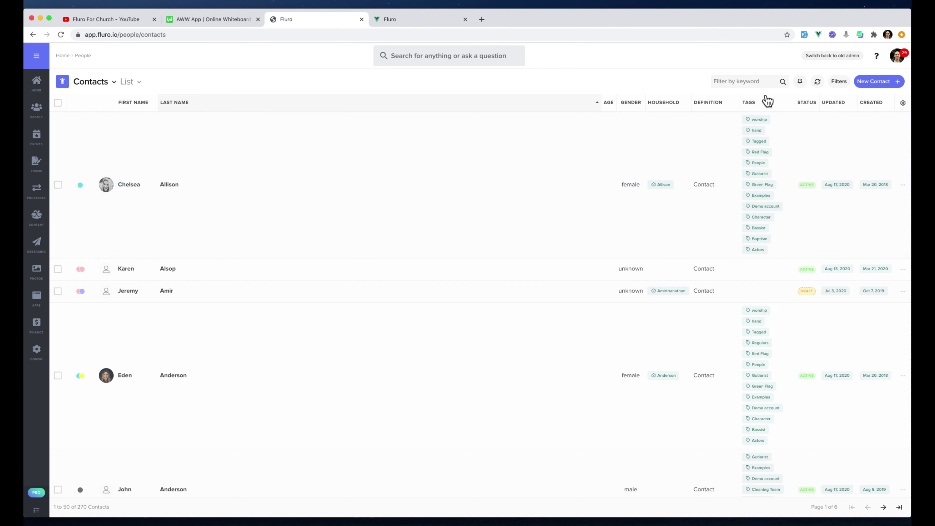
# Step: Filter the contact list by a first name as keyword, then clear the keyword
pyautogui.click(757, 83)
pyautogui.write('james')
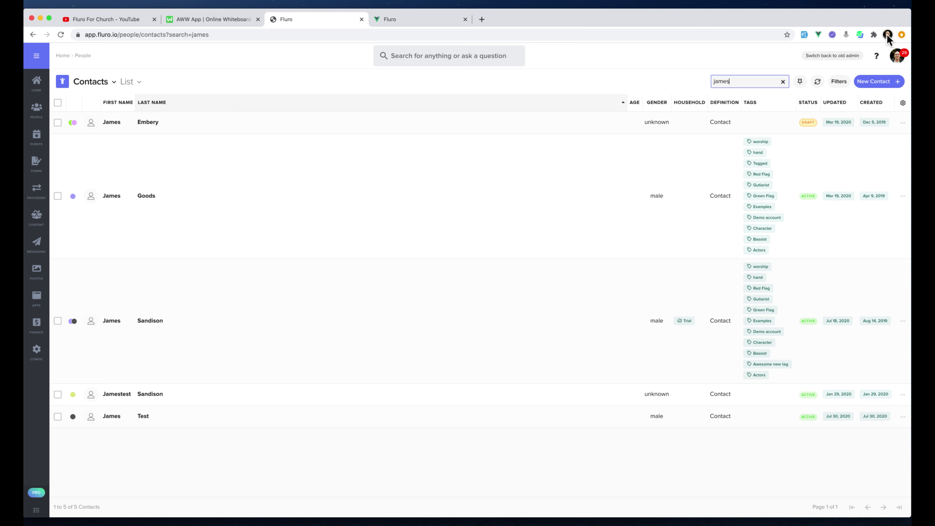
pyautogui.press('BackSpace')
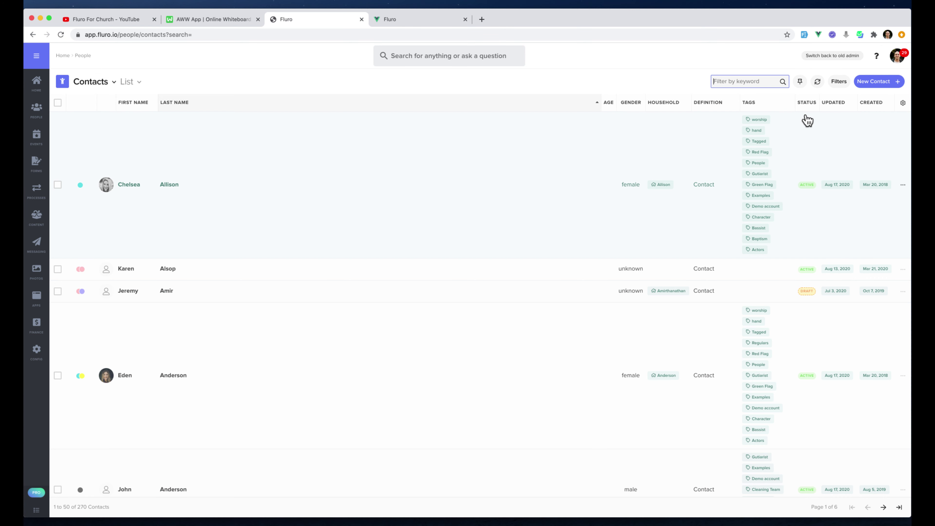
# Step: Open the contact filters and add archived to the statuses accepted by the Status condition
pyautogui.click(838, 87)
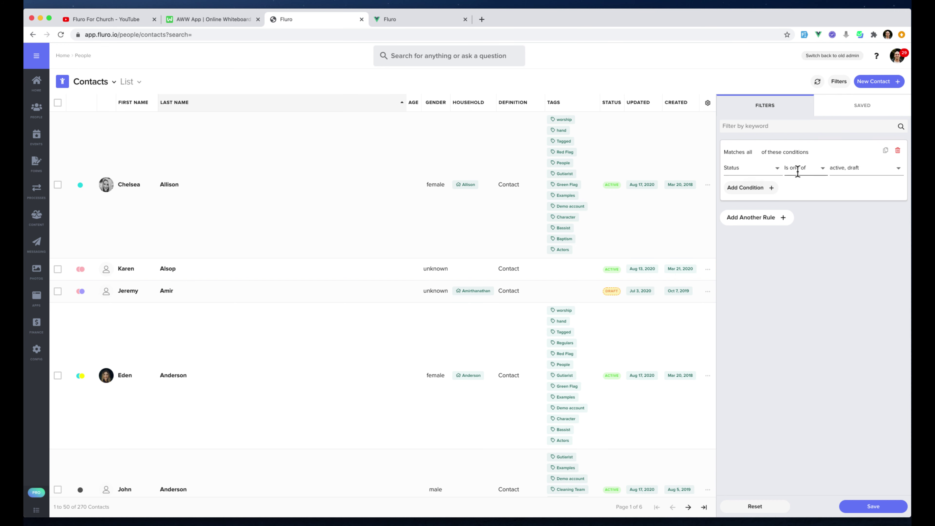
pyautogui.click(862, 167)
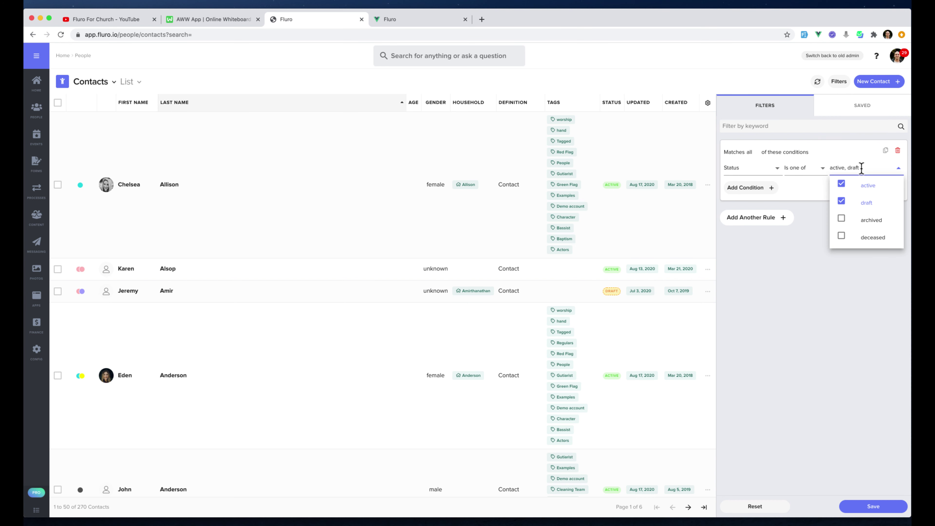
pyautogui.click(865, 221)
pyautogui.click(826, 293)
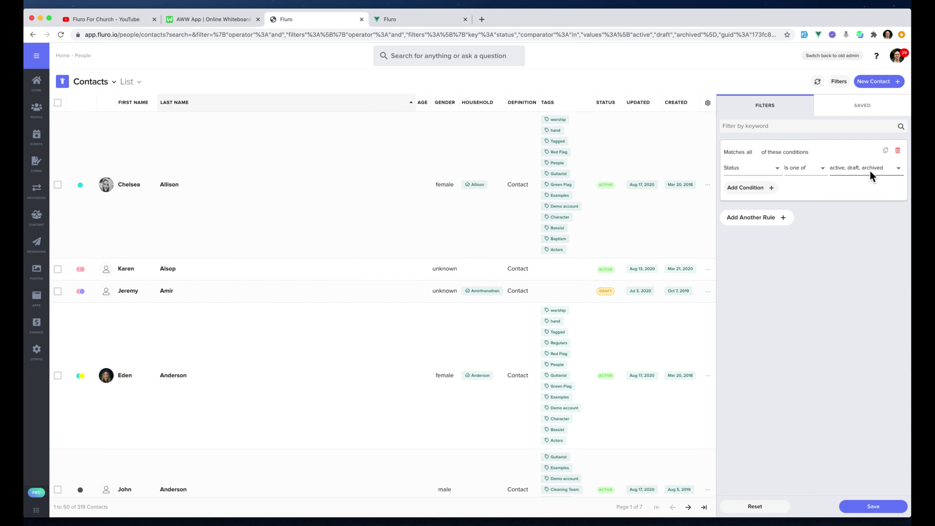
# Step: Add a condition requiring Family Household > Total Number of Family Members to be greater than 0
pyautogui.click(760, 188)
pyautogui.click(763, 199)
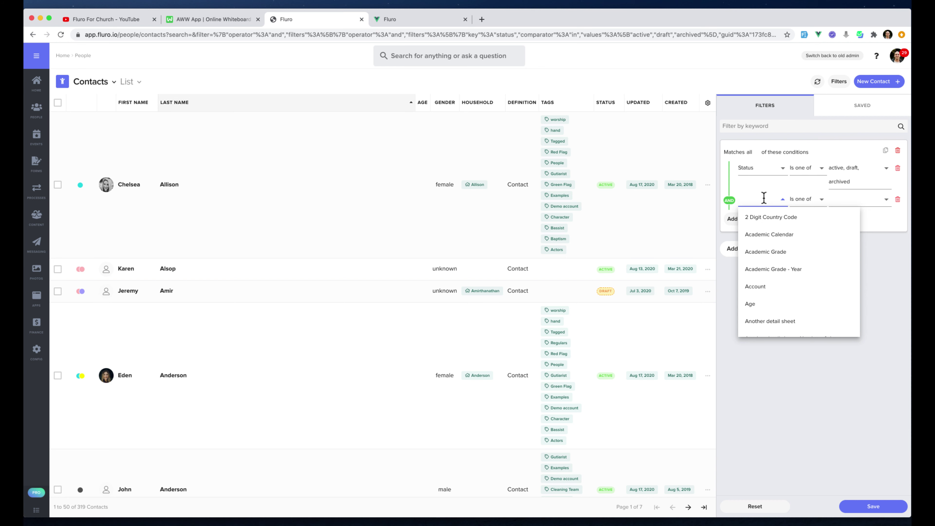
pyautogui.write('total')
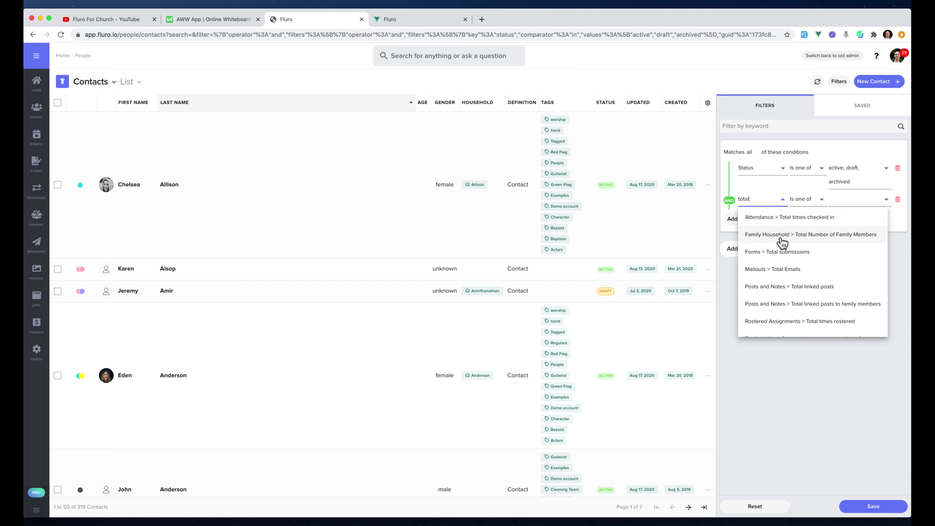
pyautogui.click(781, 240)
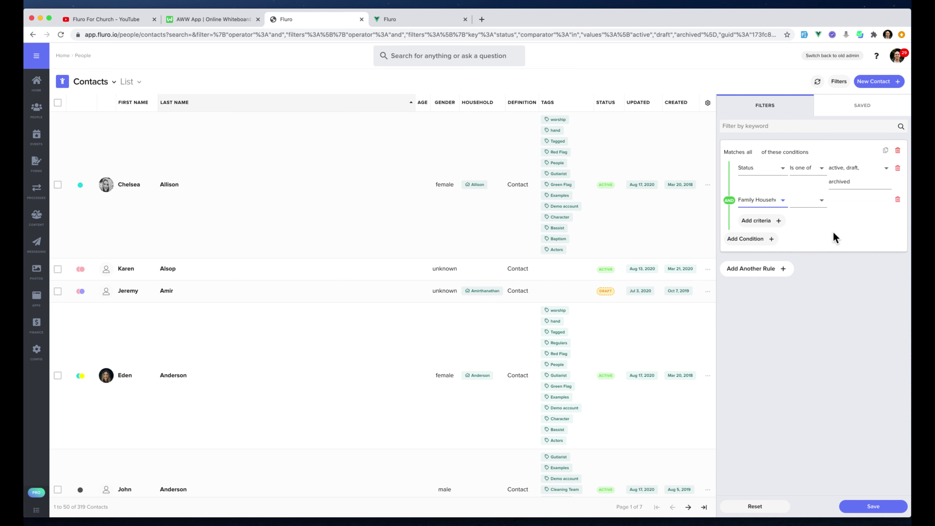
pyautogui.click(811, 204)
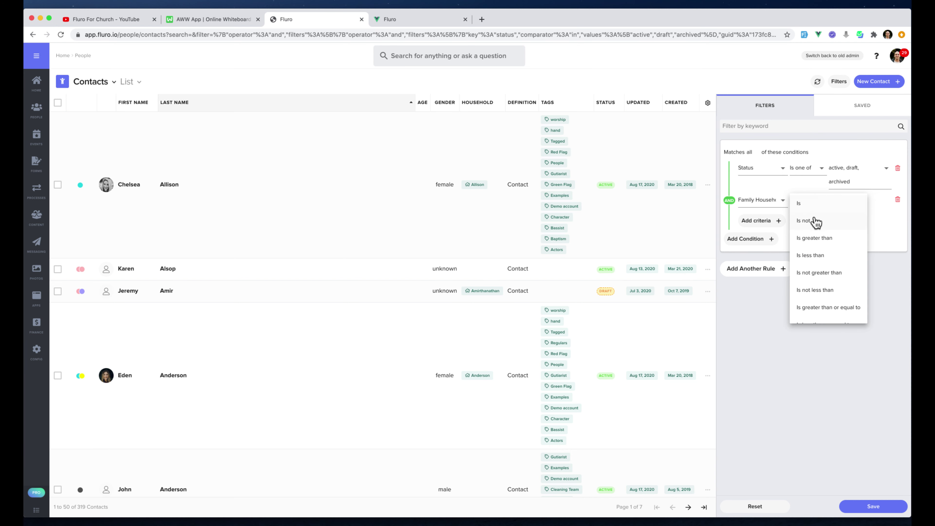
pyautogui.click(816, 238)
pyautogui.write('0')
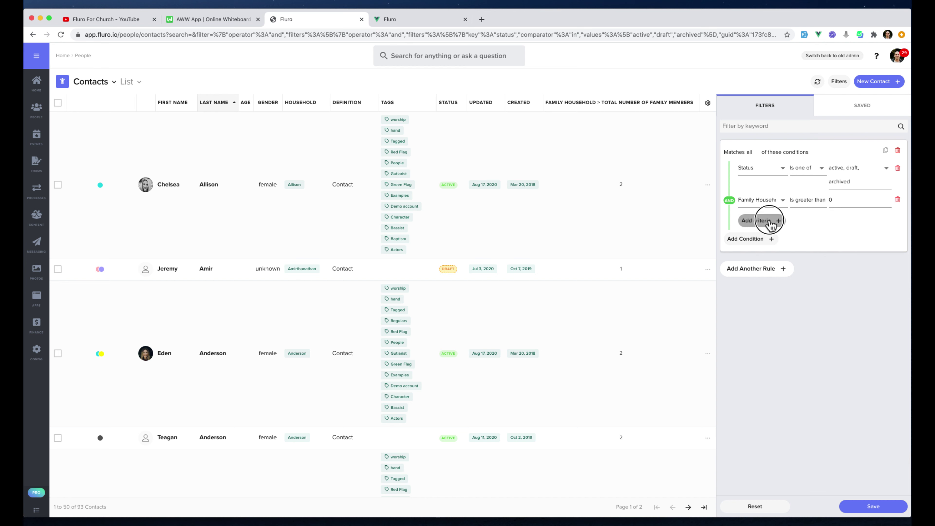
# Step: Add a family member criterion to the household condition: Age is less than 17
pyautogui.click(770, 221)
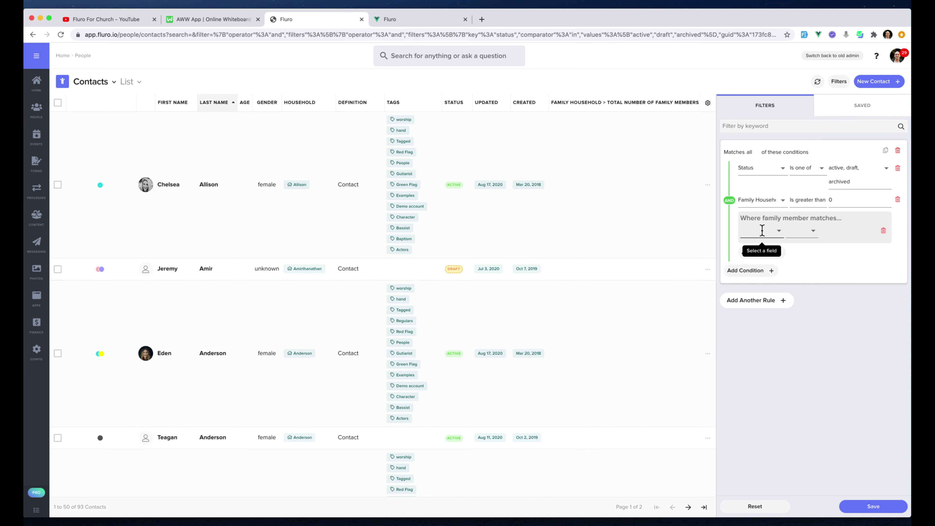
pyautogui.click(762, 230)
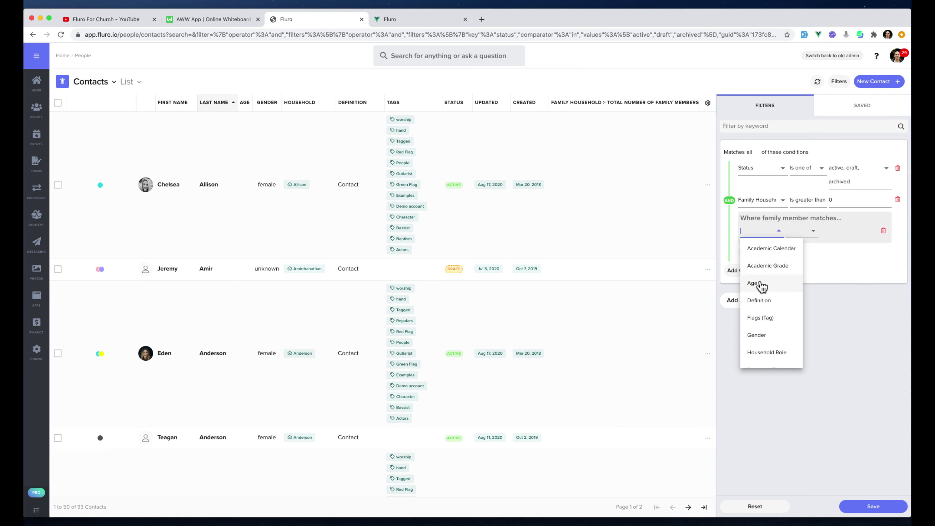
pyautogui.click(754, 283)
pyautogui.click(803, 231)
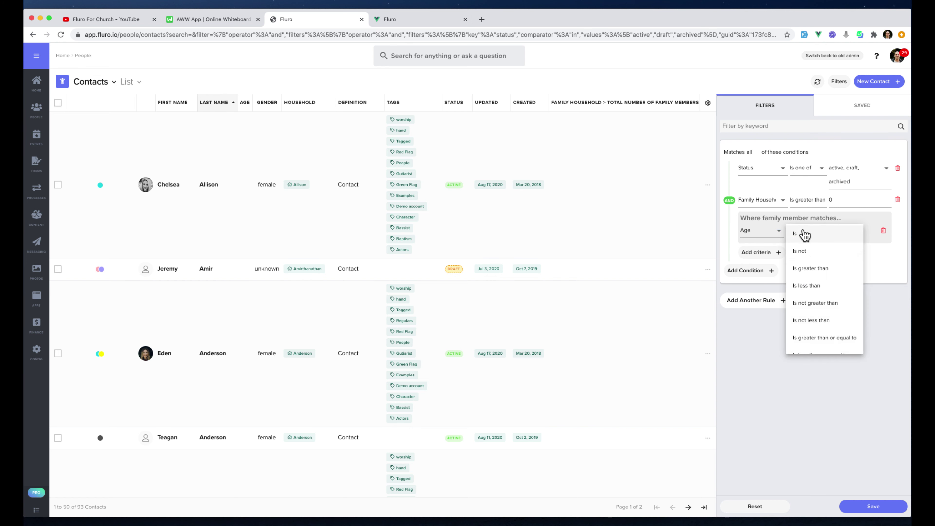
pyautogui.click(808, 286)
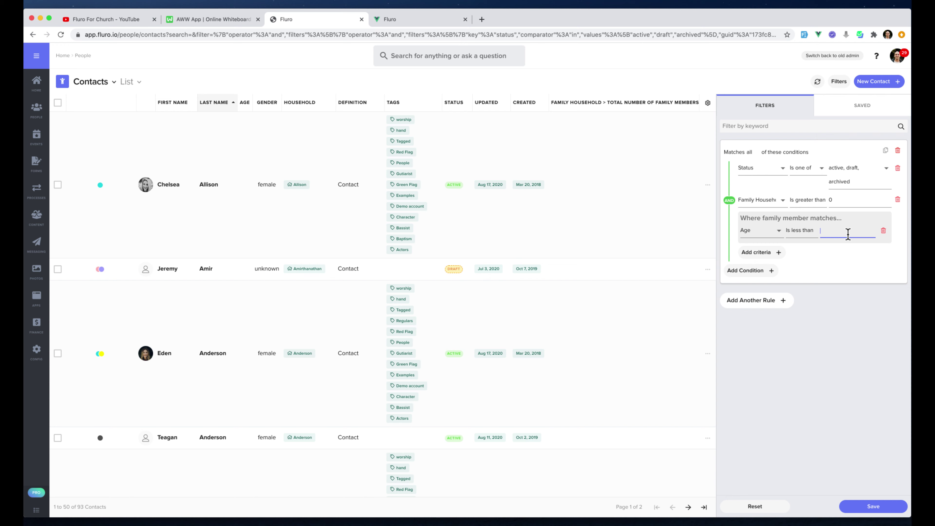
pyautogui.click(848, 318)
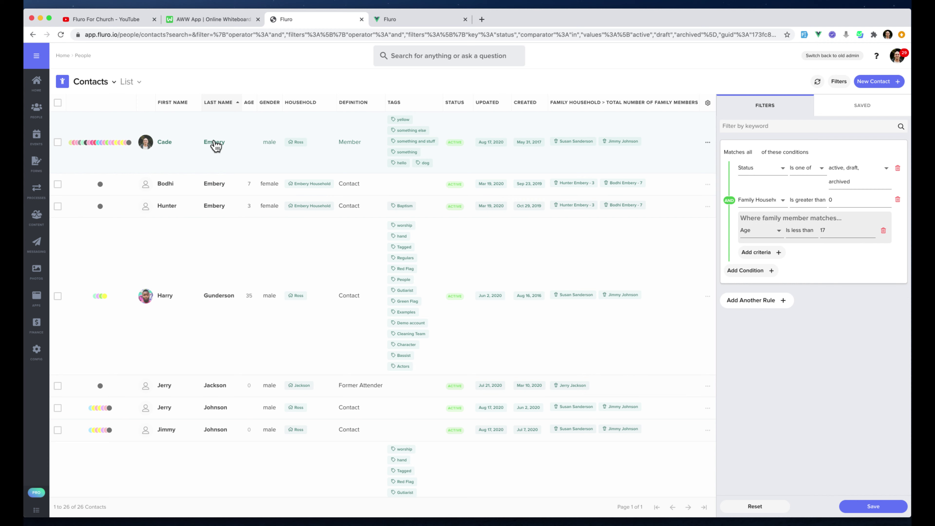
# Step: Examine the filtered contacts and the family members matched in each household
pyautogui.scroll(-2, 218, 410)
pyautogui.scroll(-10, 218, 413)
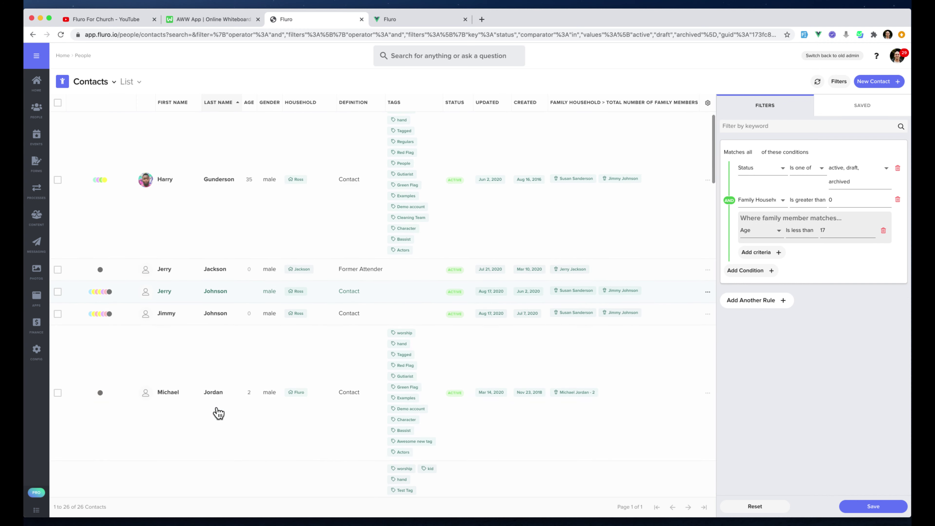
pyautogui.scroll(-3, 219, 412)
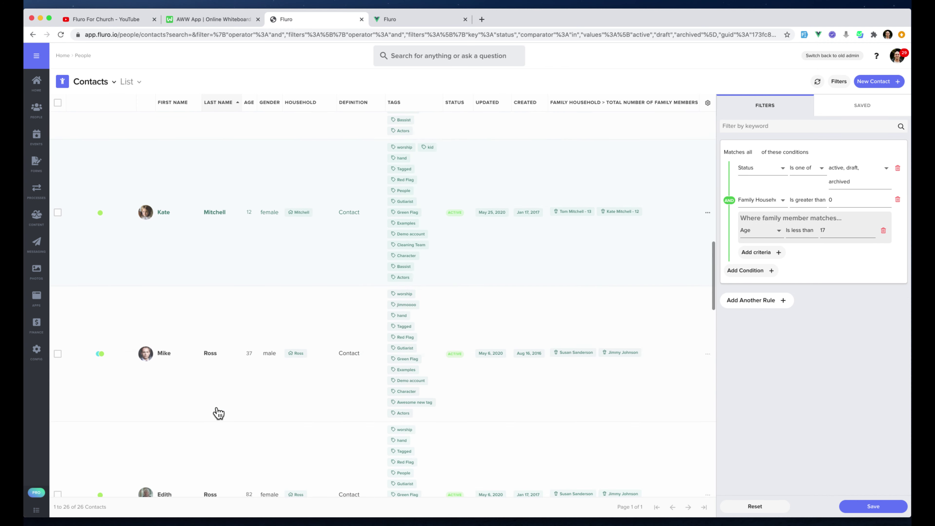
pyautogui.scroll(2, 218, 412)
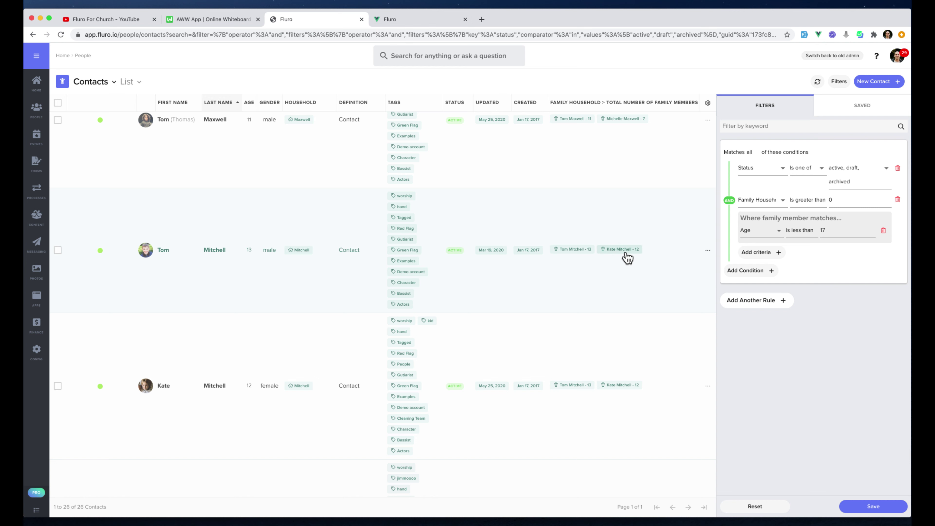
pyautogui.scroll(5, 619, 261)
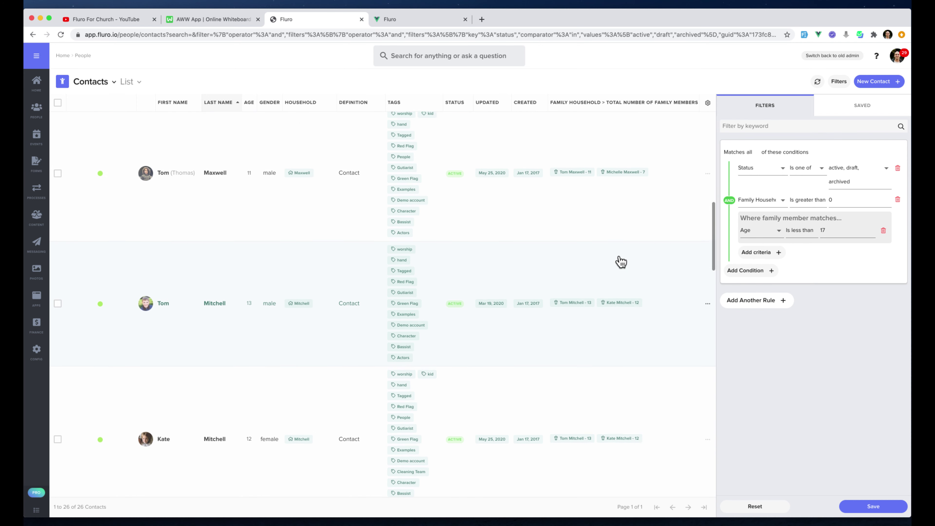
pyautogui.scroll(2, 620, 261)
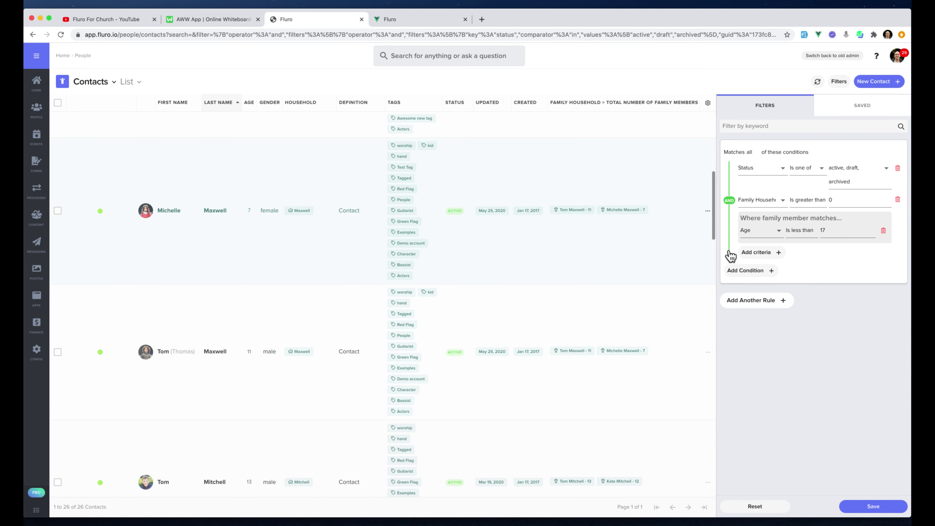
# Step: Add a condition requiring Household Role to be one of Parent
pyautogui.click(749, 271)
pyautogui.click(760, 271)
pyautogui.write('hous')
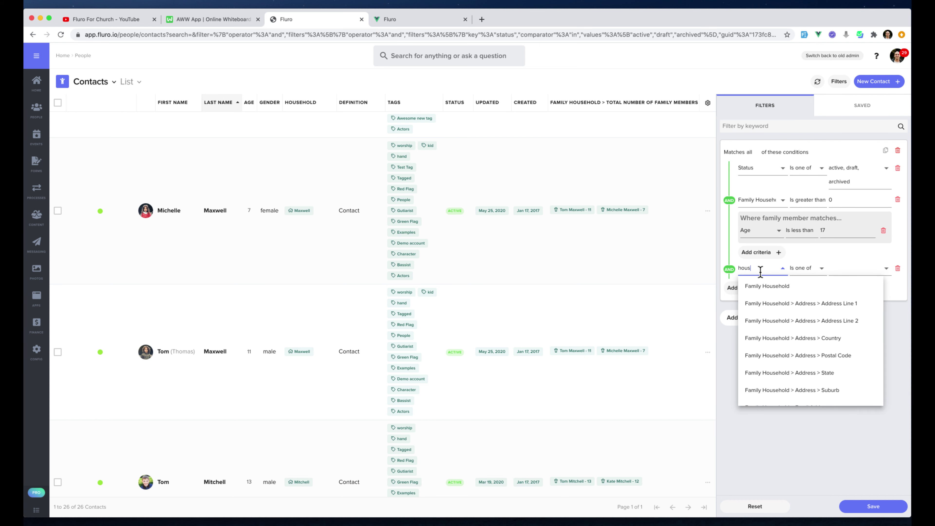
pyautogui.write('ehold role')
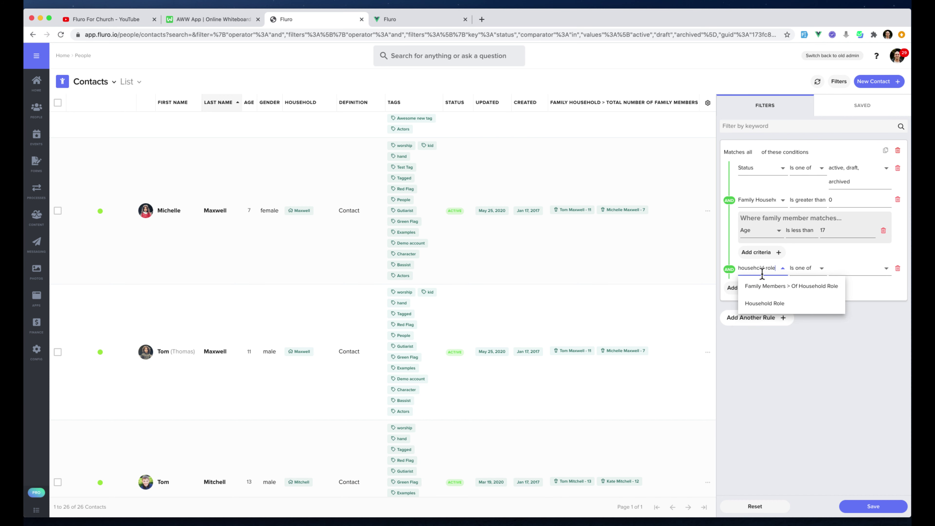
pyautogui.click(764, 303)
pyautogui.click(832, 269)
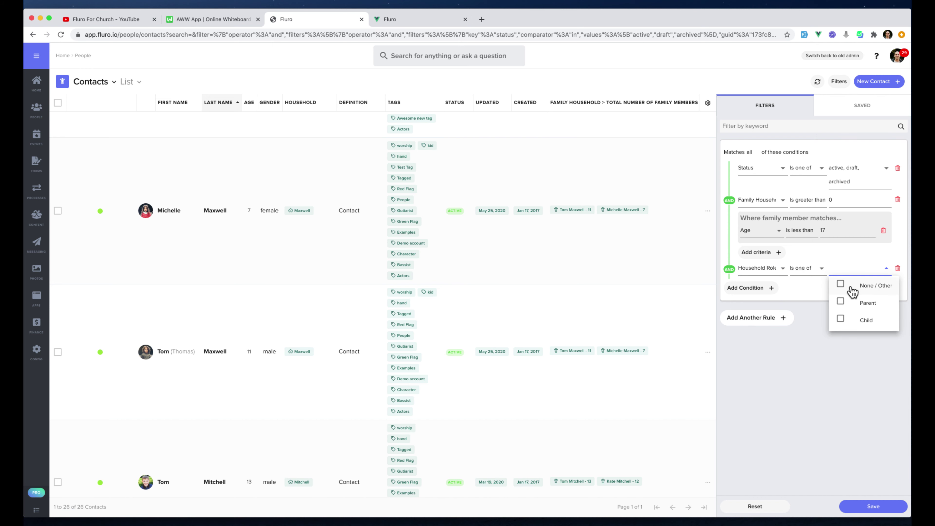
pyautogui.click(852, 304)
pyautogui.click(805, 387)
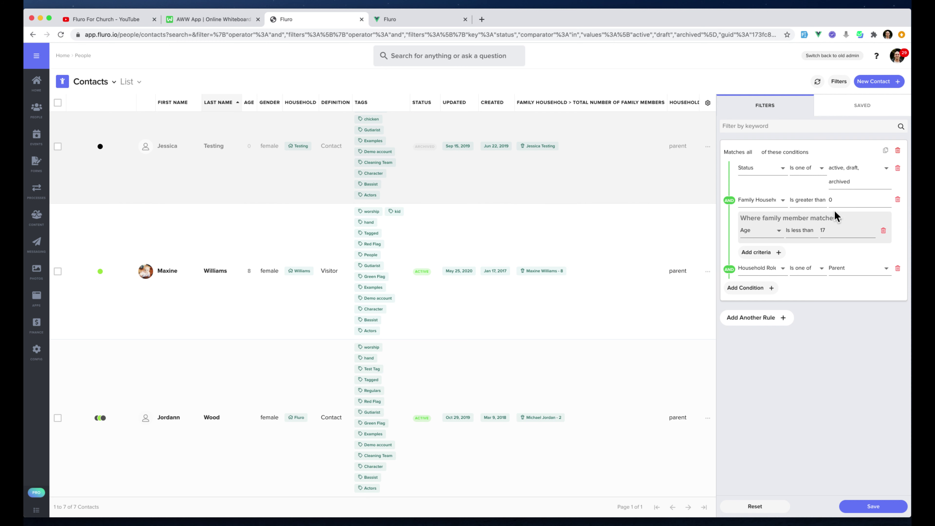
# Step: Add a second family member criterion to the household condition: Academic Calendar is one of High School
pyautogui.scroll(2, 489, 179)
pyautogui.scroll(5, 489, 180)
pyautogui.scroll(-2, 489, 180)
pyautogui.scroll(2, 489, 180)
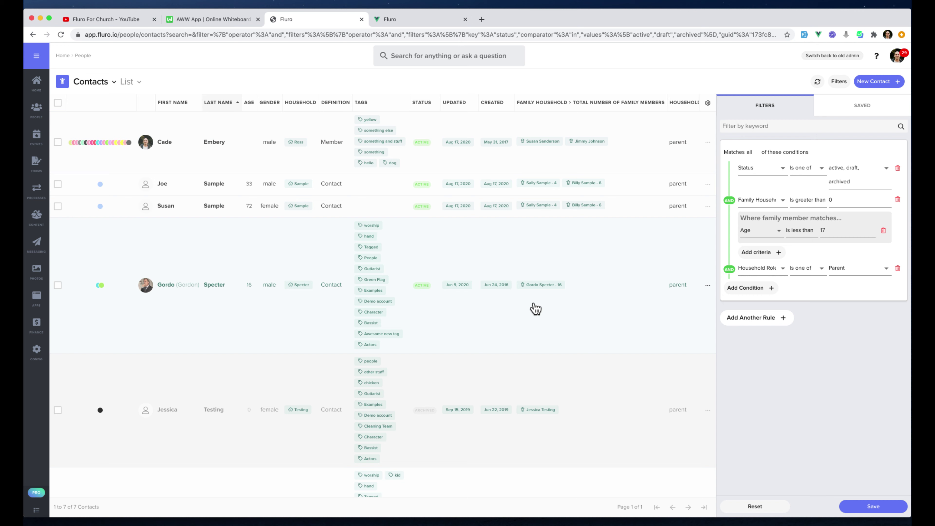
pyautogui.moveTo(721, 243)
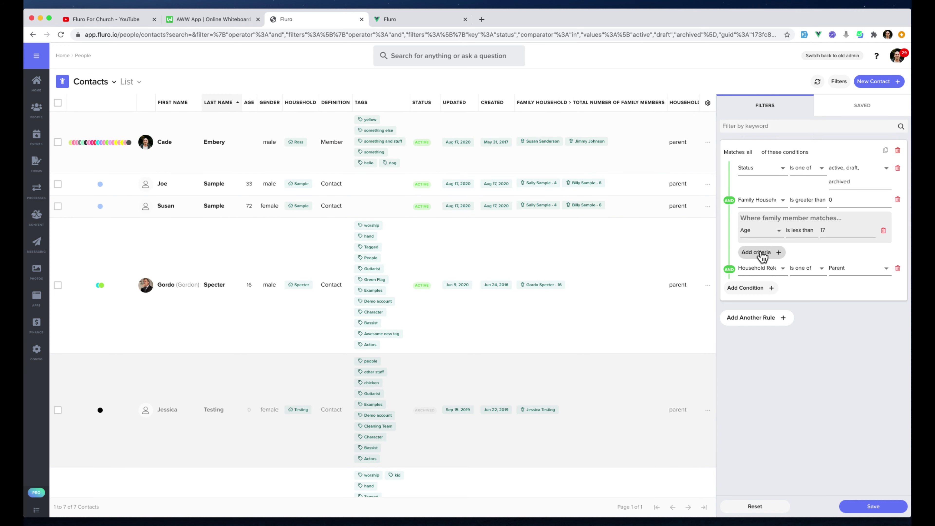
pyautogui.click(760, 253)
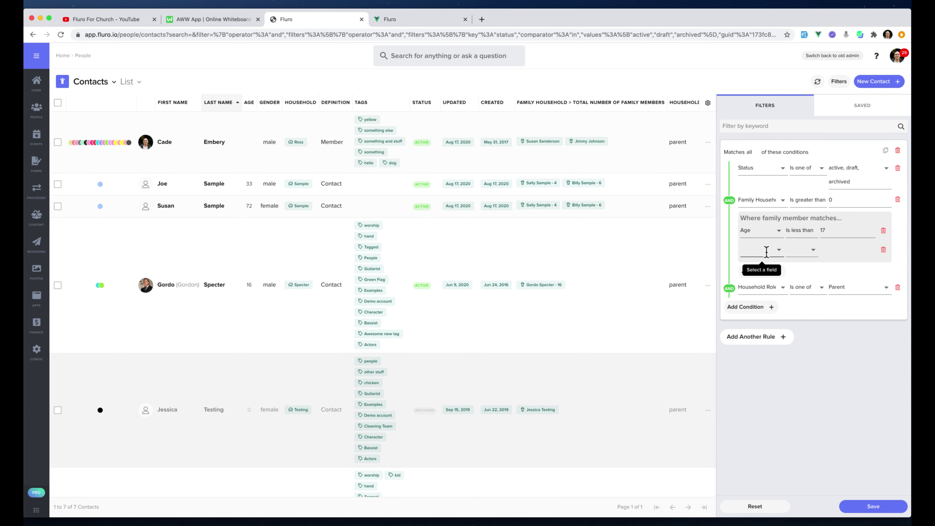
pyautogui.click(767, 252)
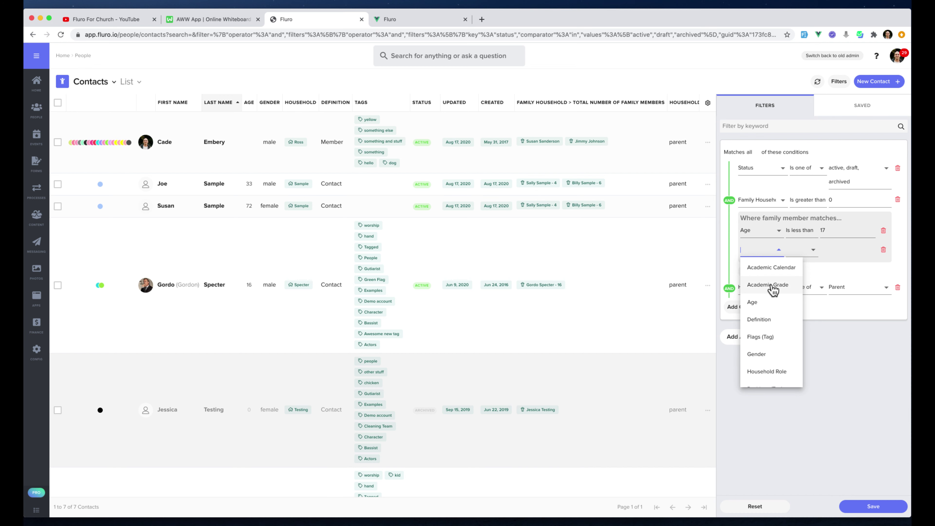
pyautogui.click(773, 268)
pyautogui.click(802, 250)
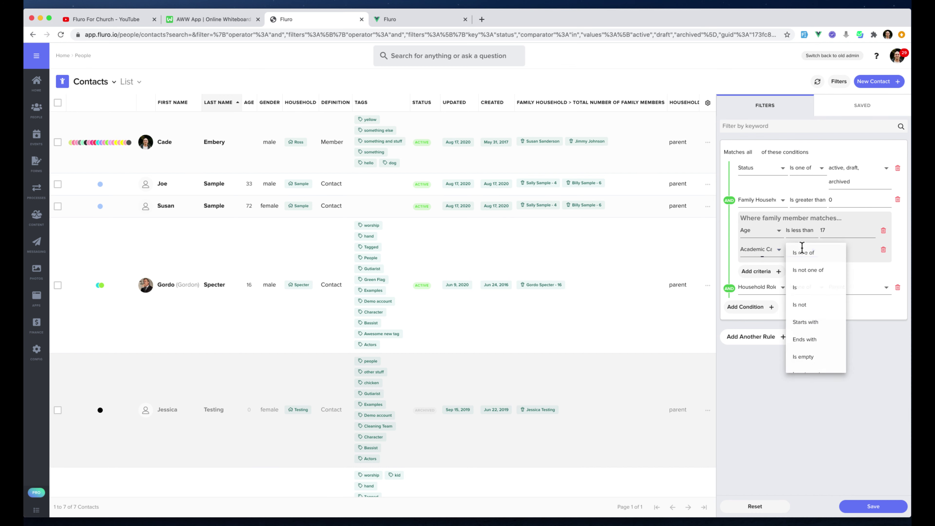
pyautogui.click(815, 253)
pyautogui.click(840, 250)
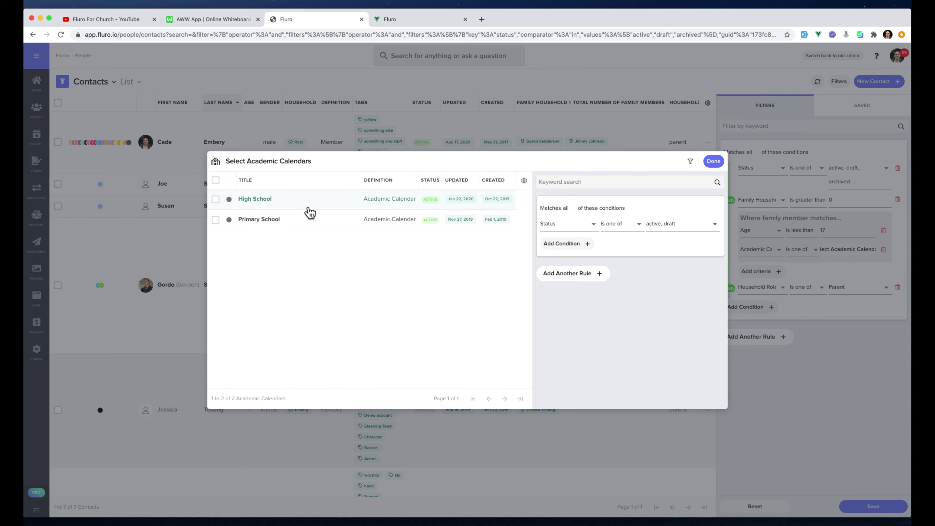
pyautogui.click(308, 204)
pyautogui.click(714, 162)
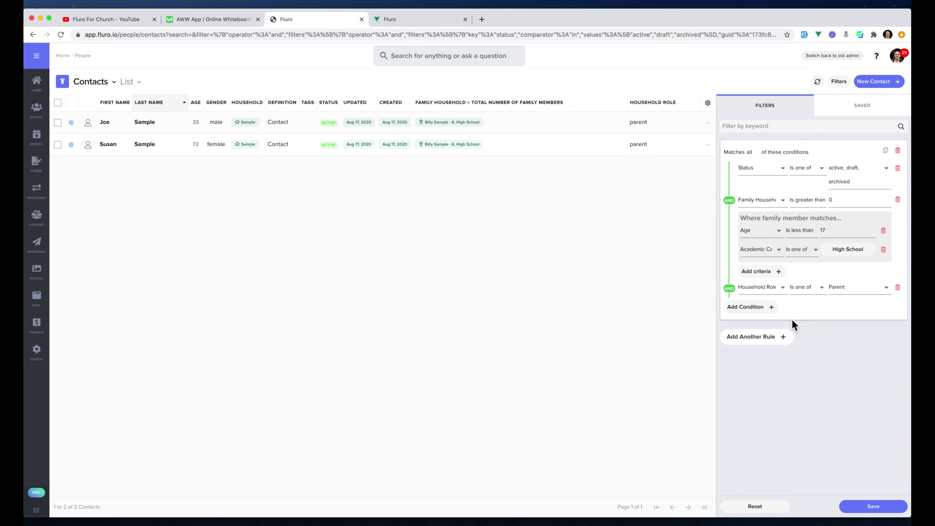
# Step: Add a second rule to the filter and make contacts match any of the rules
pyautogui.click(758, 341)
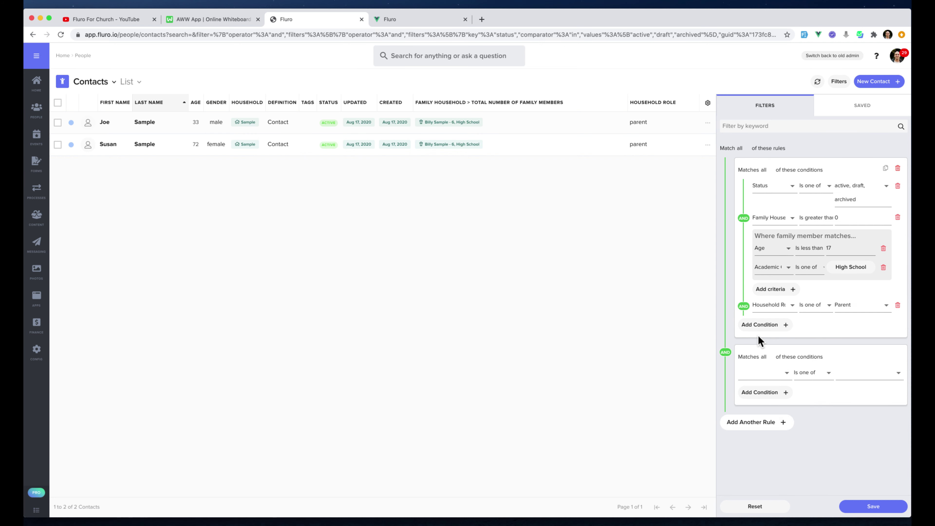
pyautogui.click(742, 149)
pyautogui.click(744, 156)
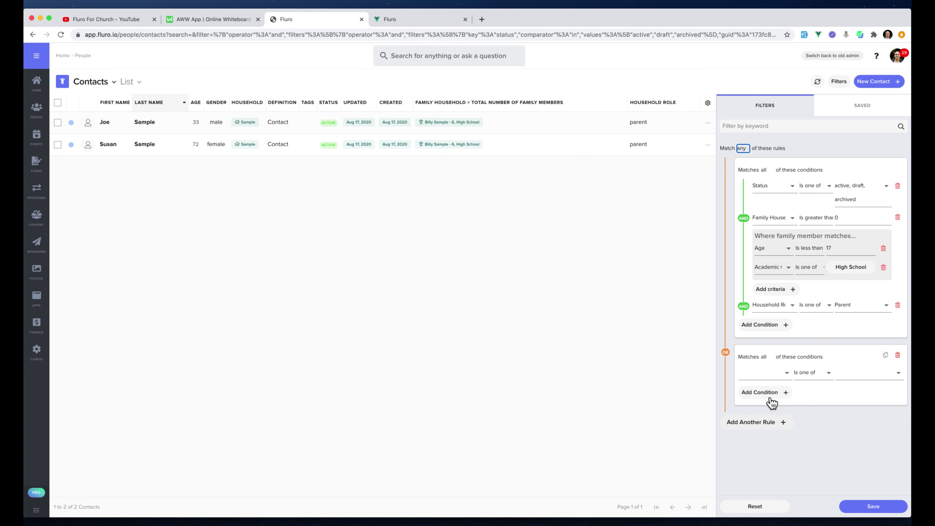
# Step: Set the second rule's condition to Last Name is one of the surname shared by the two listed contacts
pyautogui.click(766, 373)
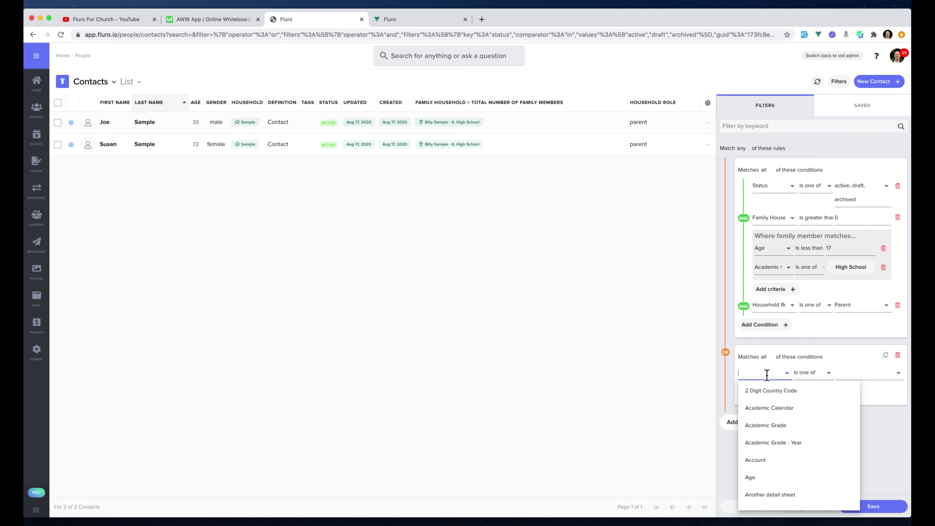
pyautogui.write('last')
pyautogui.click(771, 391)
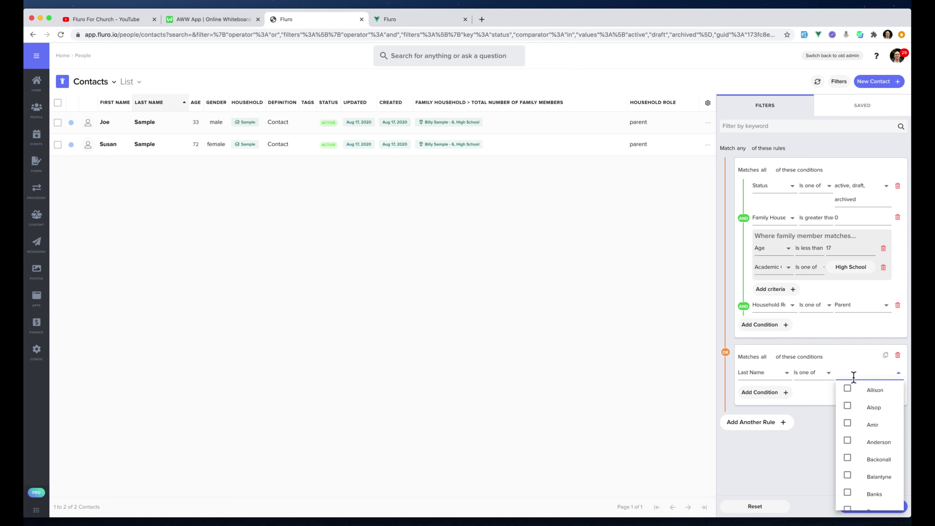
pyautogui.write('sam')
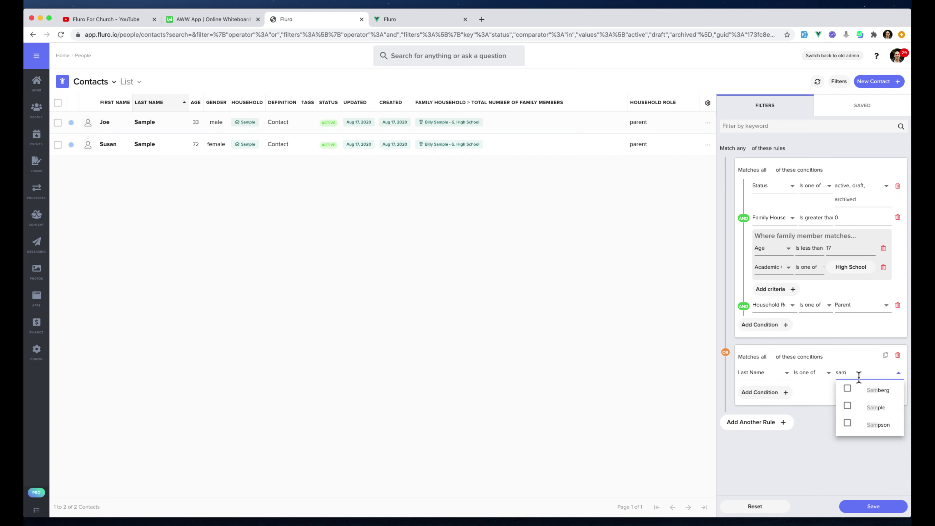
pyautogui.click(868, 410)
pyautogui.click(815, 455)
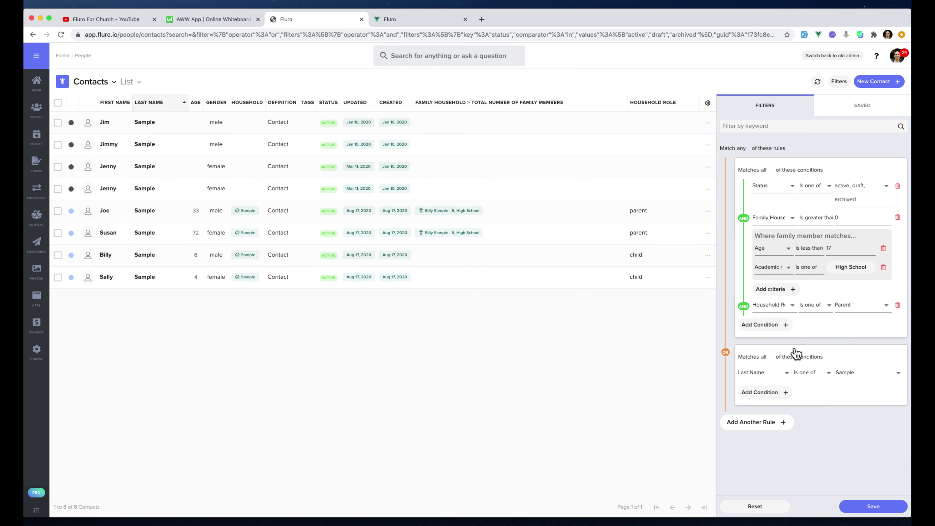
# Step: Try matching none of the first rule's conditions, and restore it to matching all of them
pyautogui.click(765, 171)
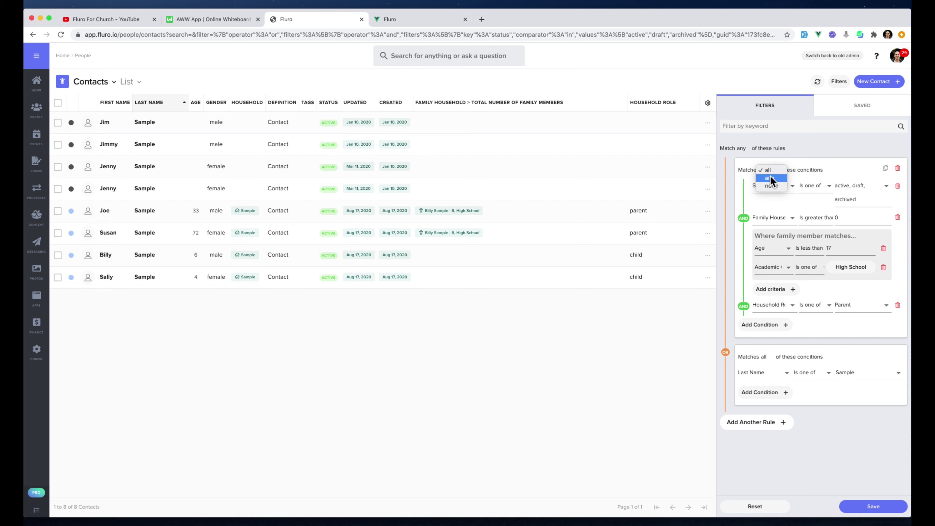
pyautogui.click(771, 184)
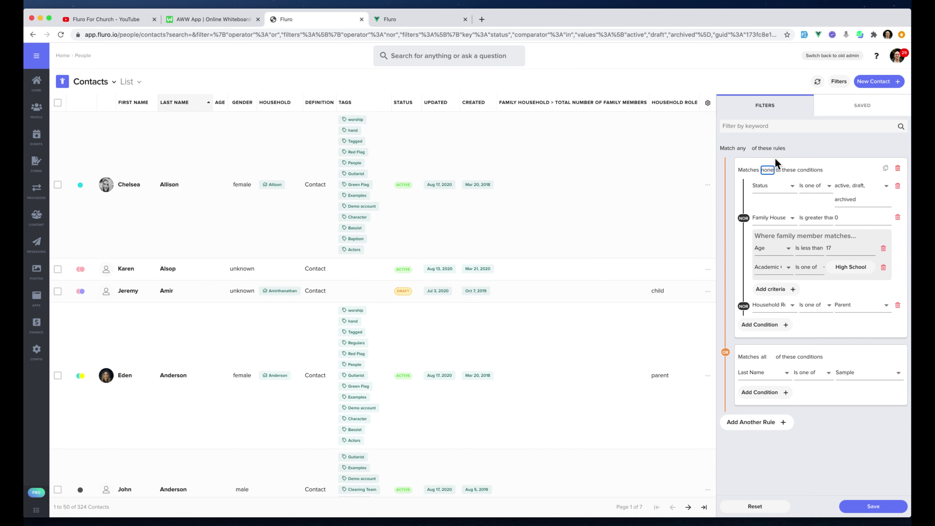
pyautogui.click(767, 175)
pyautogui.click(767, 154)
# Step: Make the filter match all rules and remove the Last Name rule plus the Family Household and Household Role conditions, keeping only Status
pyautogui.click(742, 149)
pyautogui.click(743, 141)
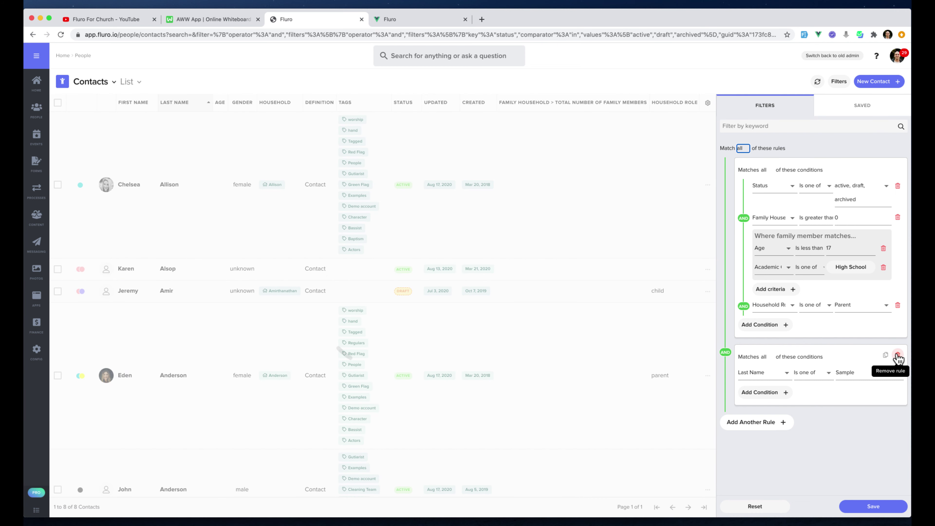
pyautogui.click(897, 356)
pyautogui.click(898, 201)
pyautogui.click(897, 200)
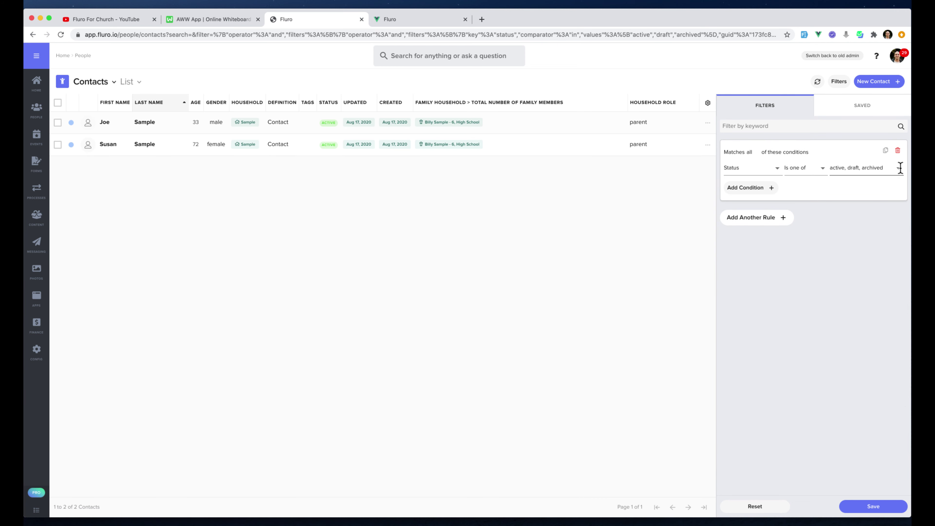
# Step: Add a second condition to the rule, based on Date of Birth
pyautogui.click(753, 189)
pyautogui.click(755, 197)
pyautogui.write('birth')
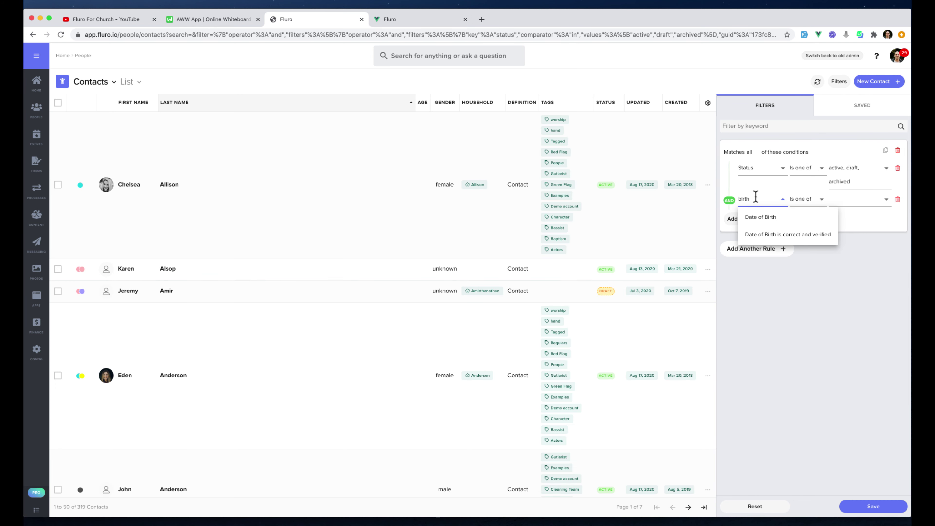
pyautogui.click(770, 220)
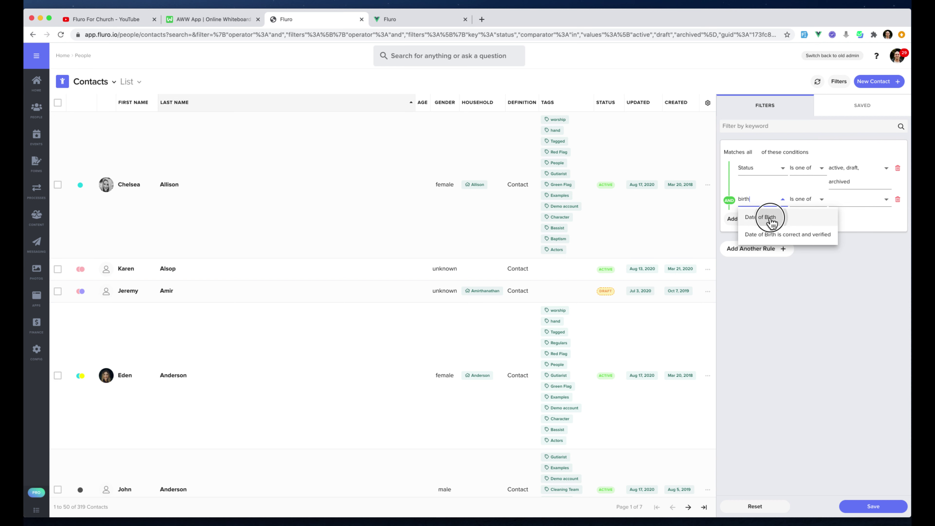
# Step: Set the Date of Birth condition to Anniversary is in the next 4 Weeks
pyautogui.click(813, 198)
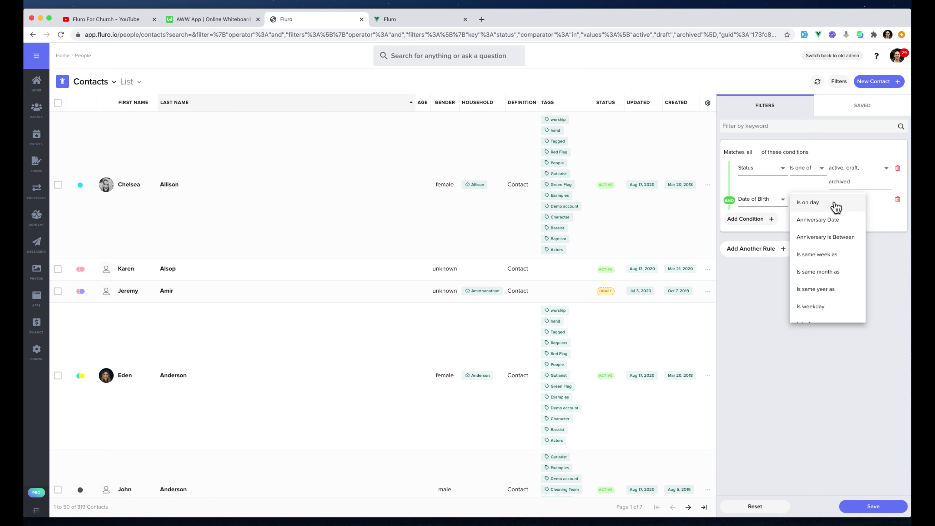
pyautogui.scroll(-5, 830, 259)
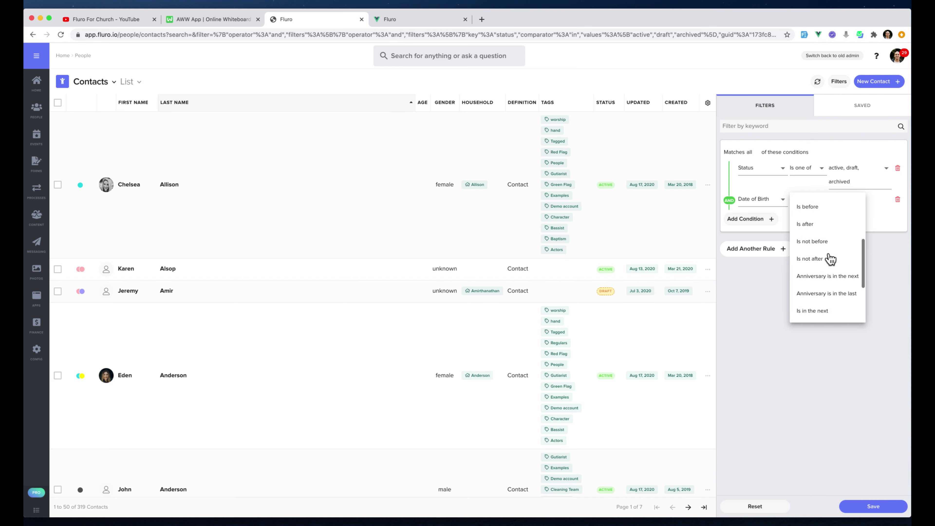
pyautogui.scroll(-1, 834, 241)
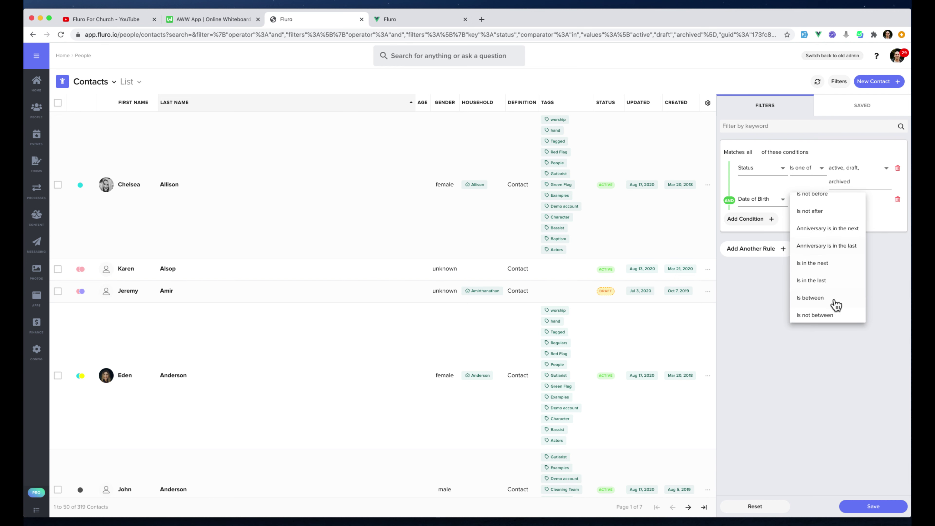
pyautogui.click(828, 230)
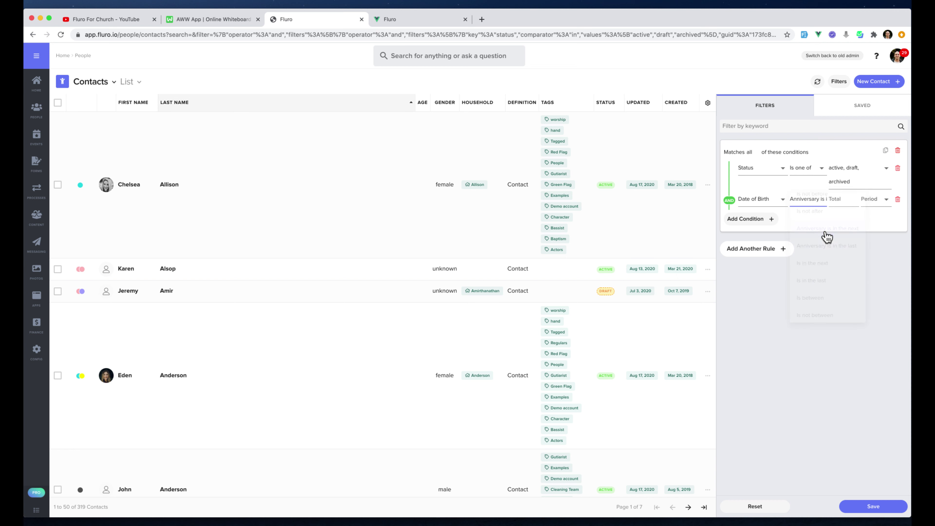
pyautogui.click(836, 200)
pyautogui.write('4')
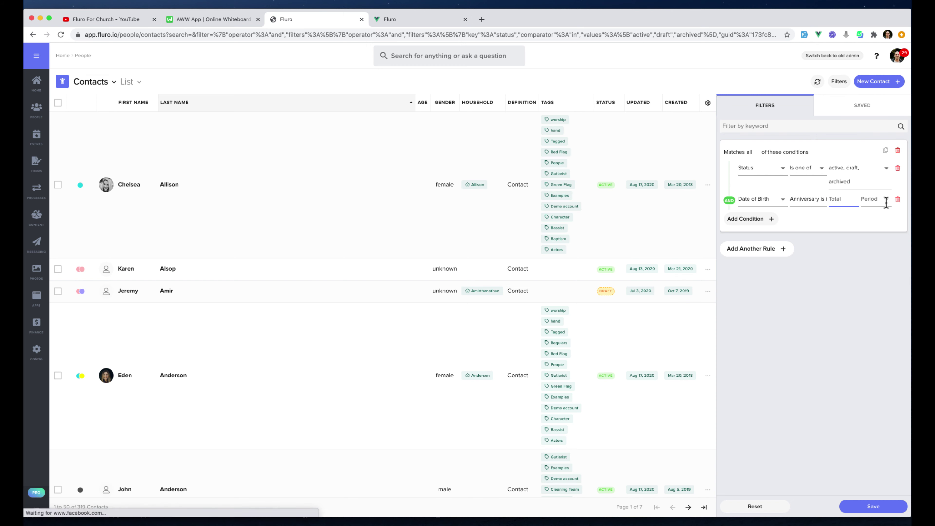
pyautogui.click(878, 201)
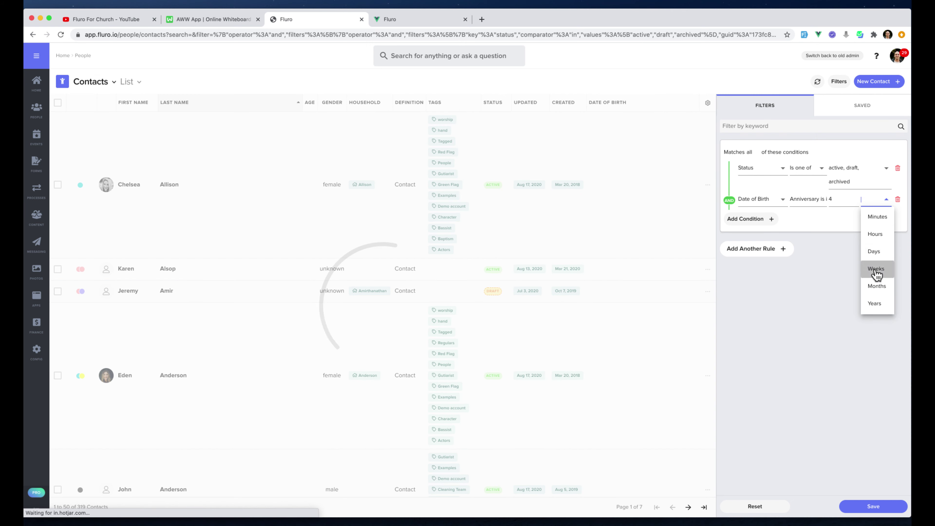
pyautogui.click(876, 268)
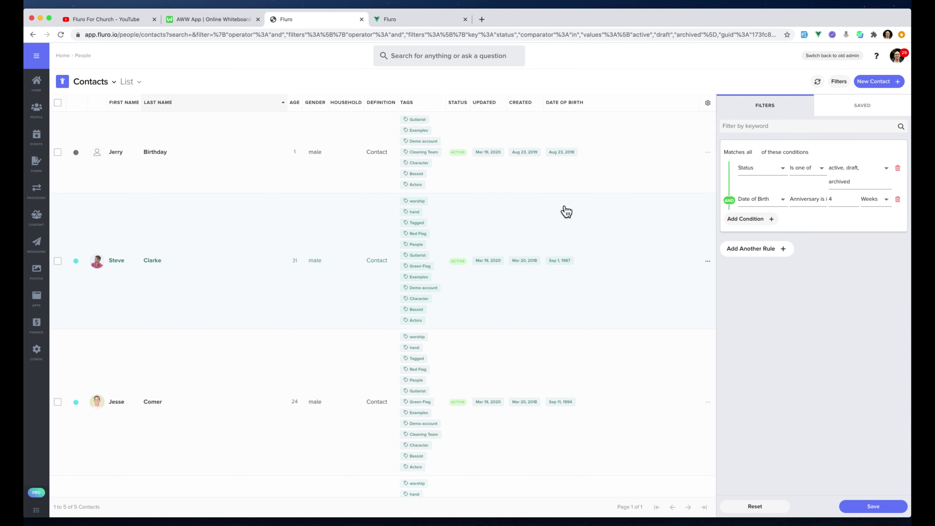
# Step: Examine the dates of birth of the contacts matched by the birthday filter
pyautogui.moveTo(564, 159)
pyautogui.scroll(-3, 559, 267)
pyautogui.moveTo(567, 326)
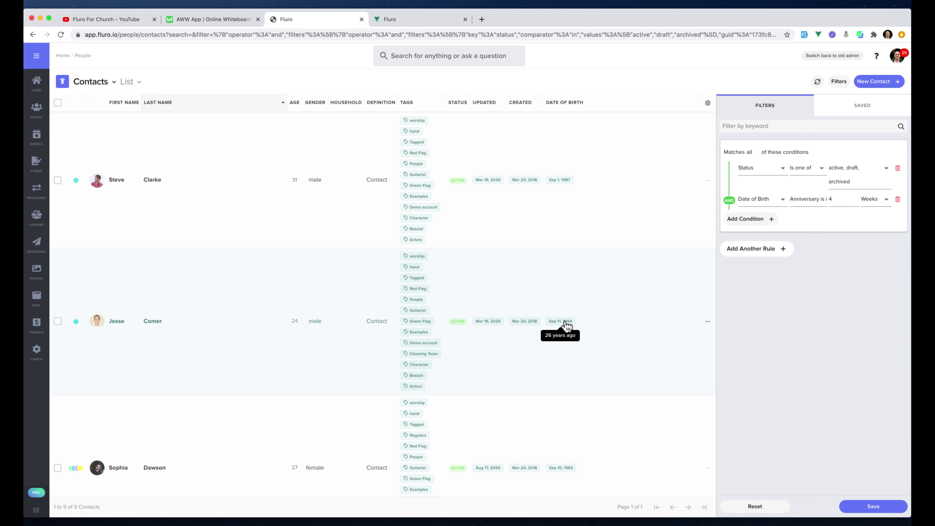
pyautogui.scroll(-5, 578, 333)
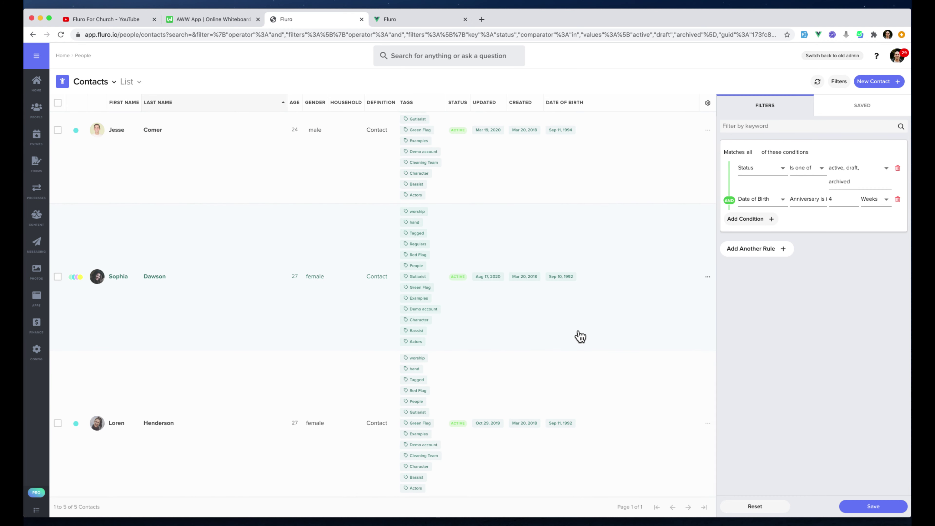
pyautogui.scroll(7, 581, 326)
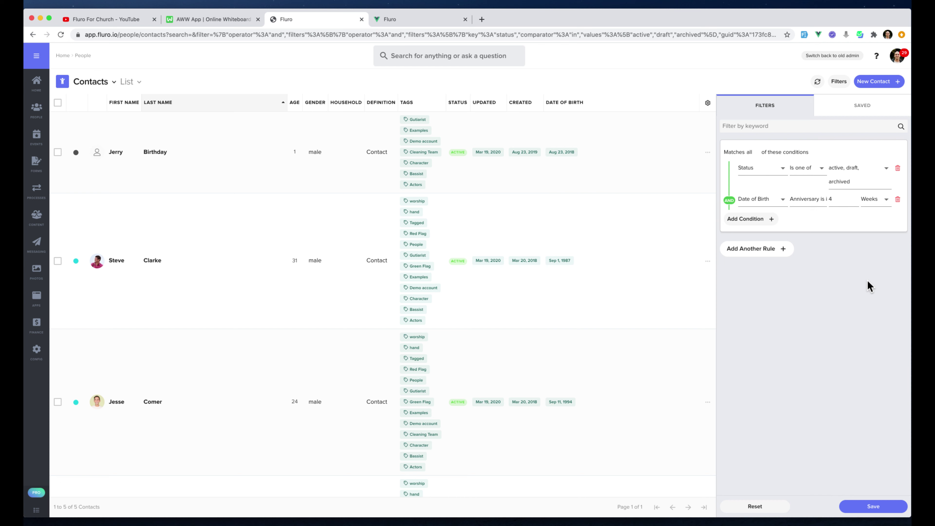
# Step: Start saving the filter as a query titled "Birthdays in the next 4 Weeks", described as "Returns all contacts with a birthday in the next 4 weeks"
pyautogui.click(872, 508)
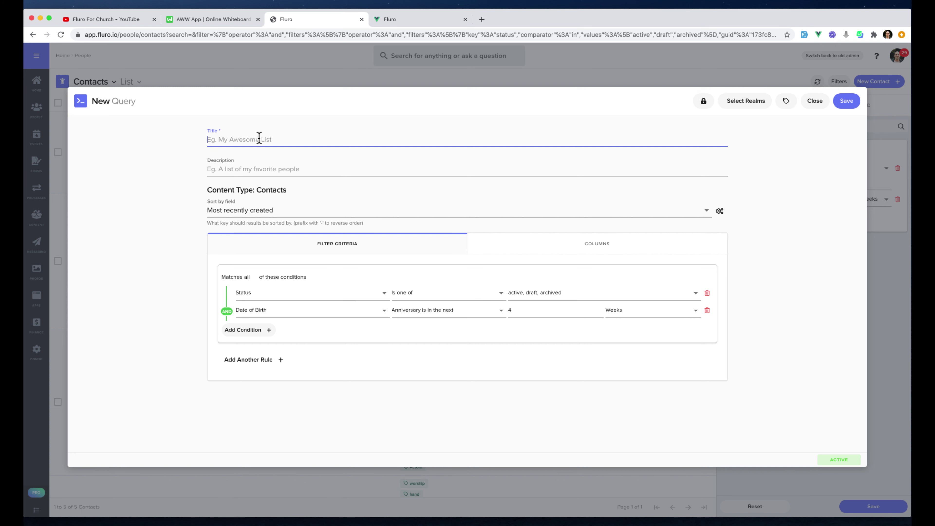
pyautogui.write('Birthdays in the next 4 Weeks')
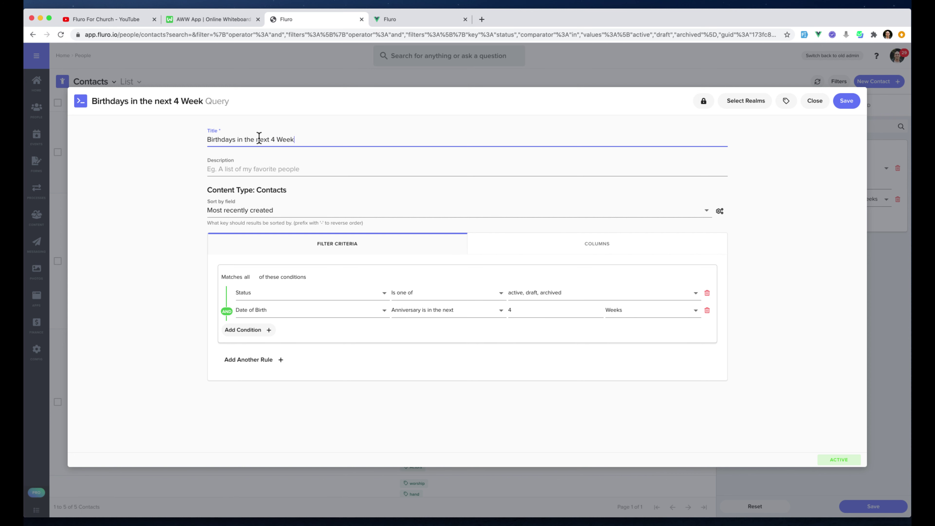
pyautogui.click(268, 167)
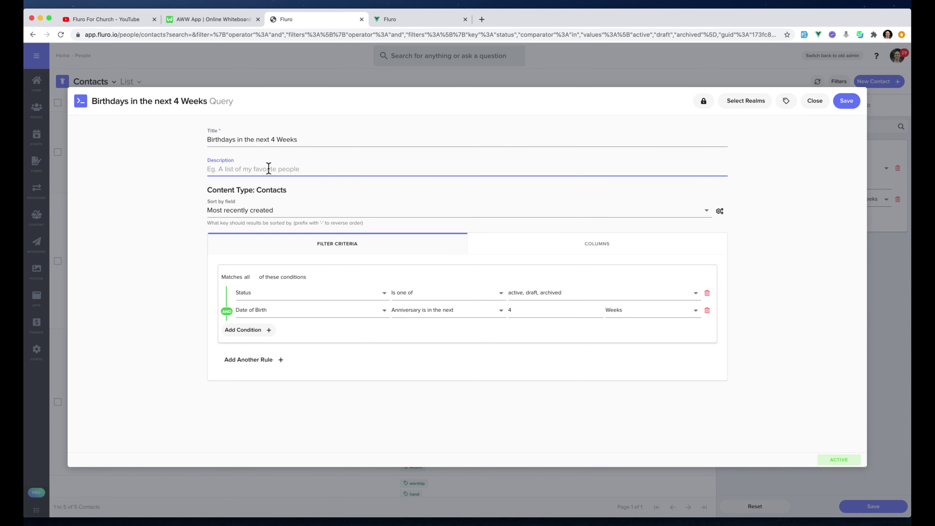
pyautogui.write('Returns all contacts with a birthday in the next 4 weeks')
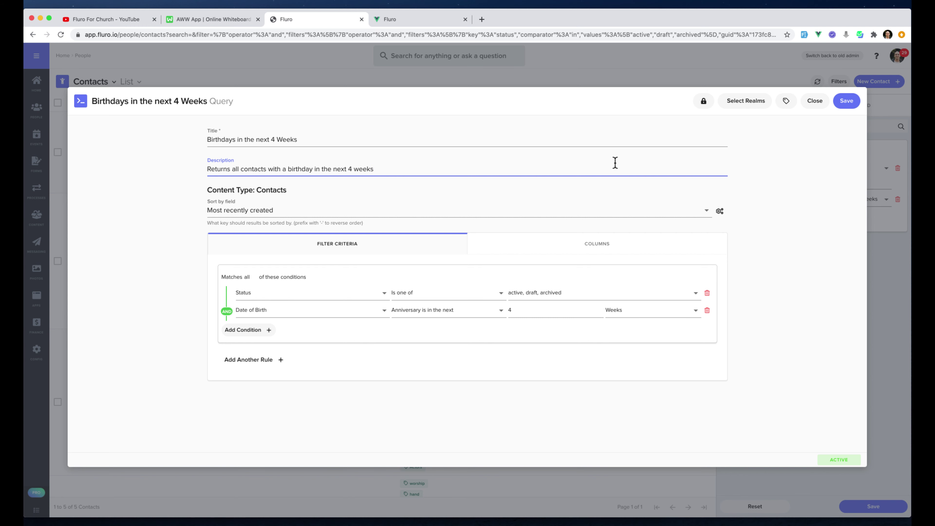
# Step: Assign the new query to the KC realm and save it
pyautogui.click(727, 105)
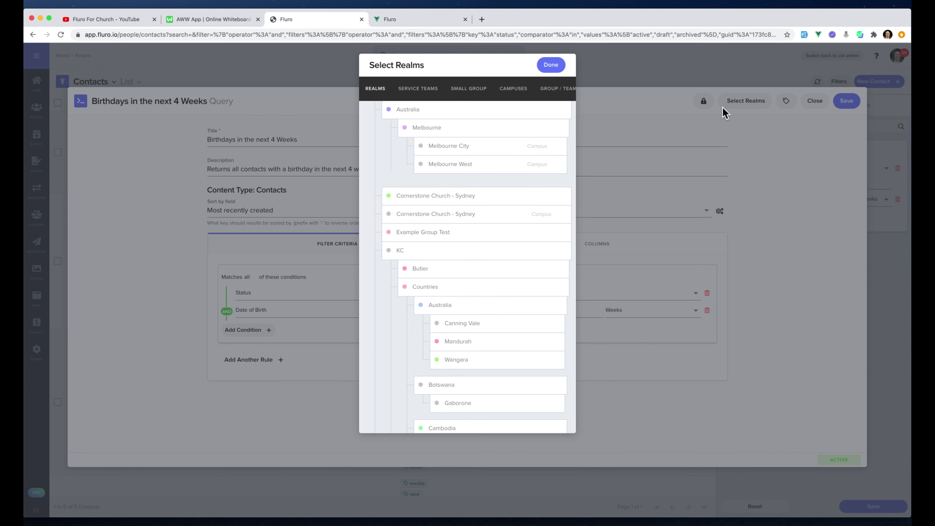
pyautogui.click(444, 253)
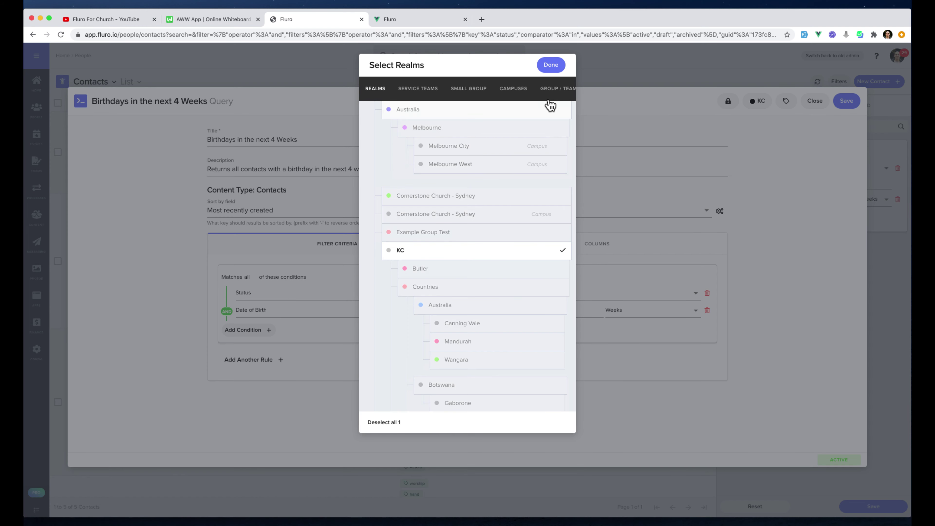
pyautogui.click(551, 67)
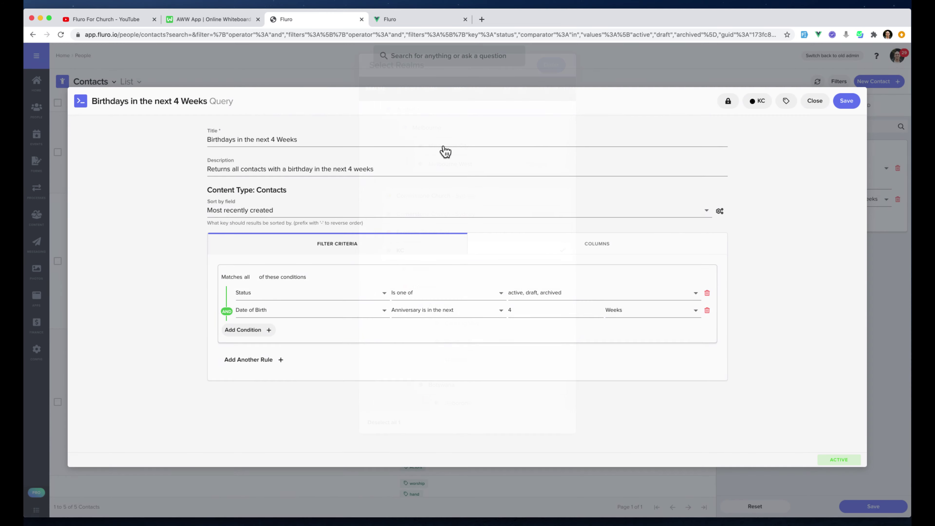
pyautogui.click(852, 103)
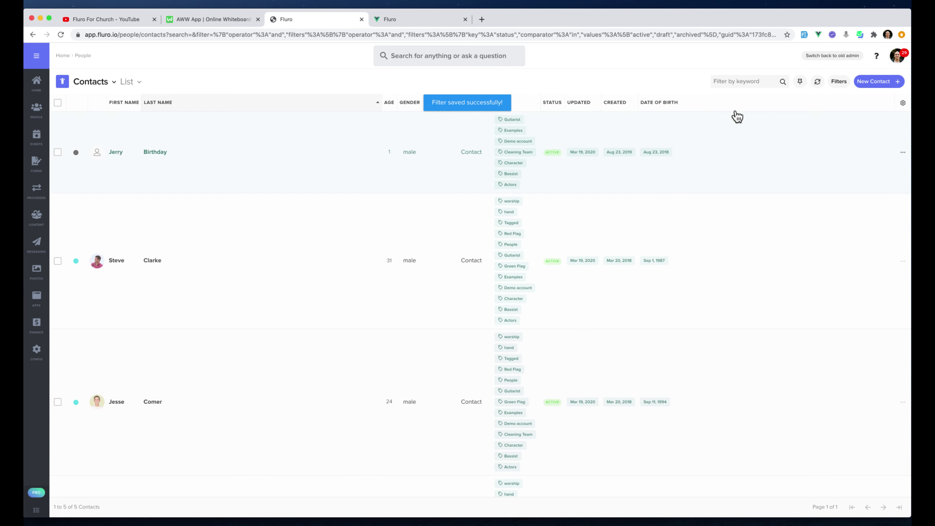
# Step: Load the saved filter "Birthdays in the next 4 Weeks" and look through its matching contacts
pyautogui.click(838, 82)
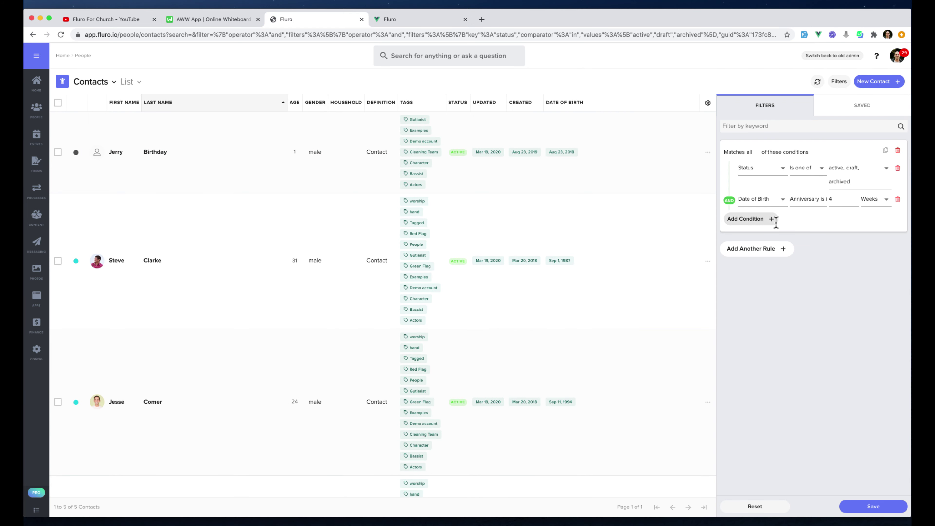
pyautogui.click(857, 107)
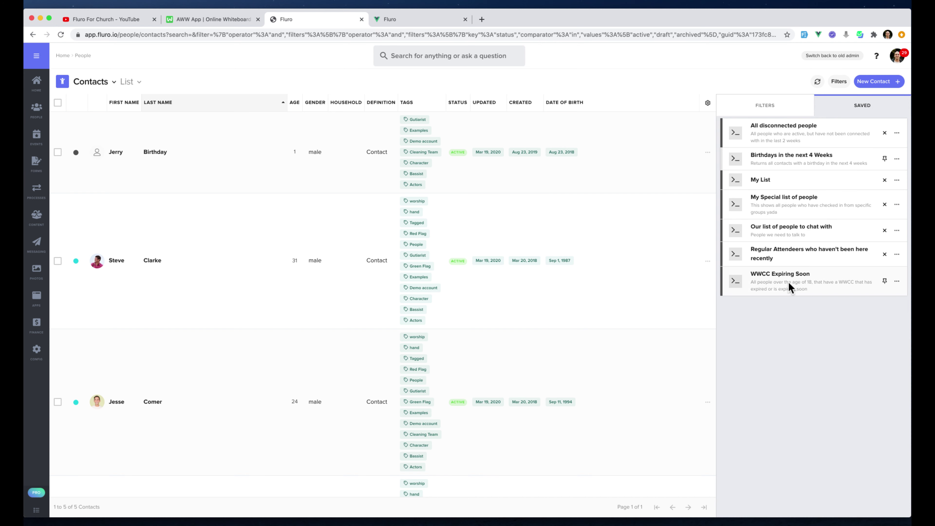
pyautogui.click(810, 158)
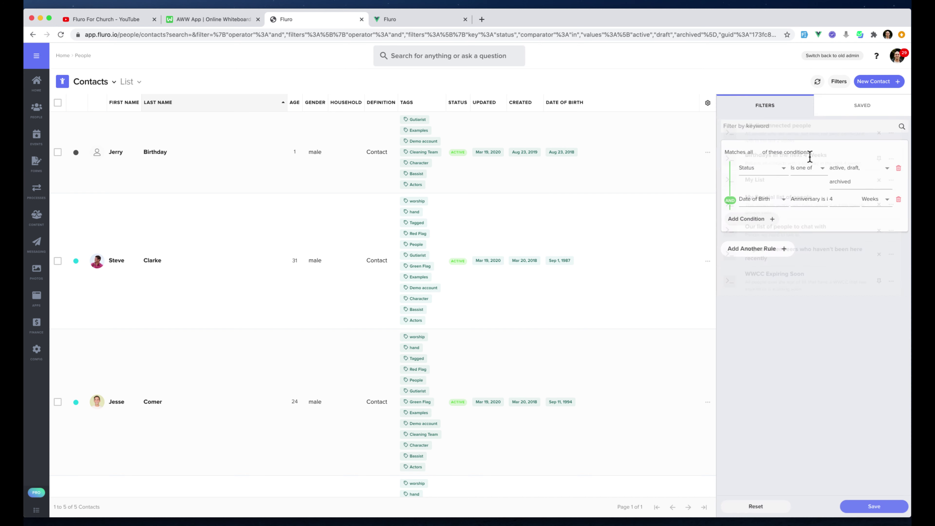
pyautogui.scroll(-5, 427, 147)
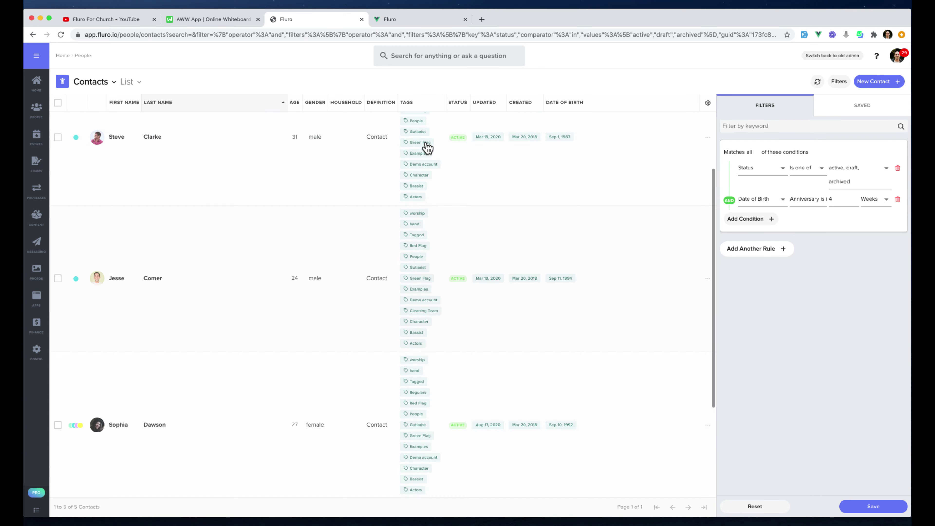
pyautogui.scroll(5, 427, 147)
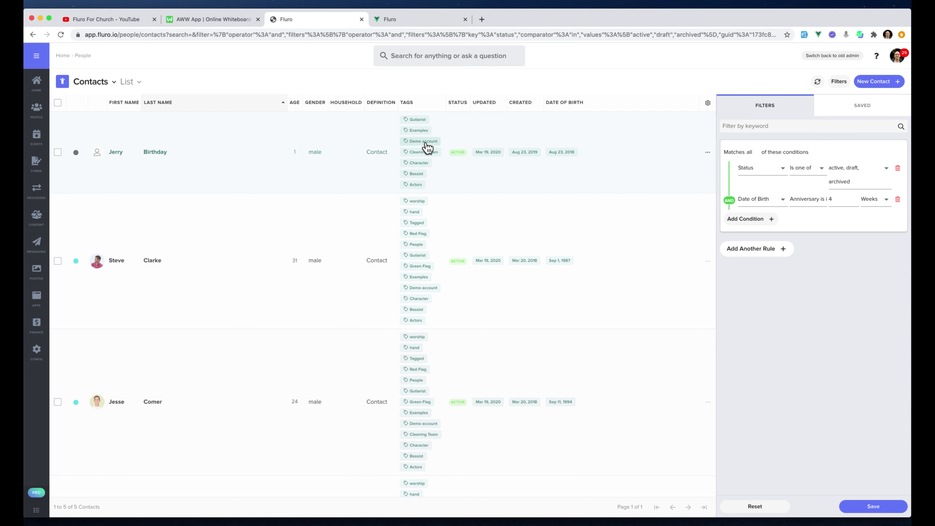